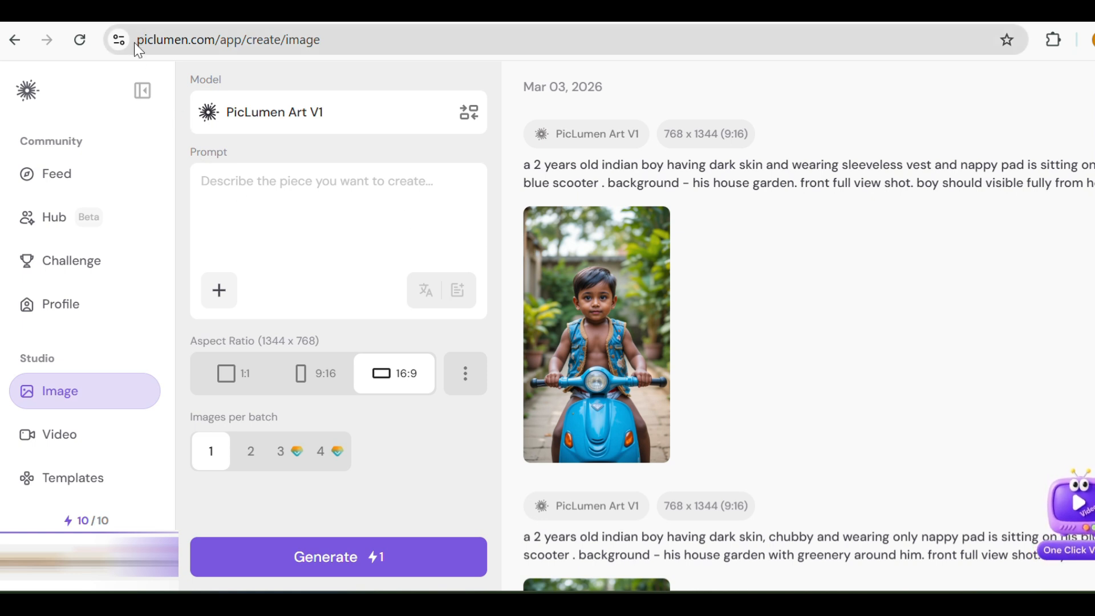
Step: Open the image creation page and look through the available generation models without changing the selected one
left_click_drag(136, 42, 345, 44)
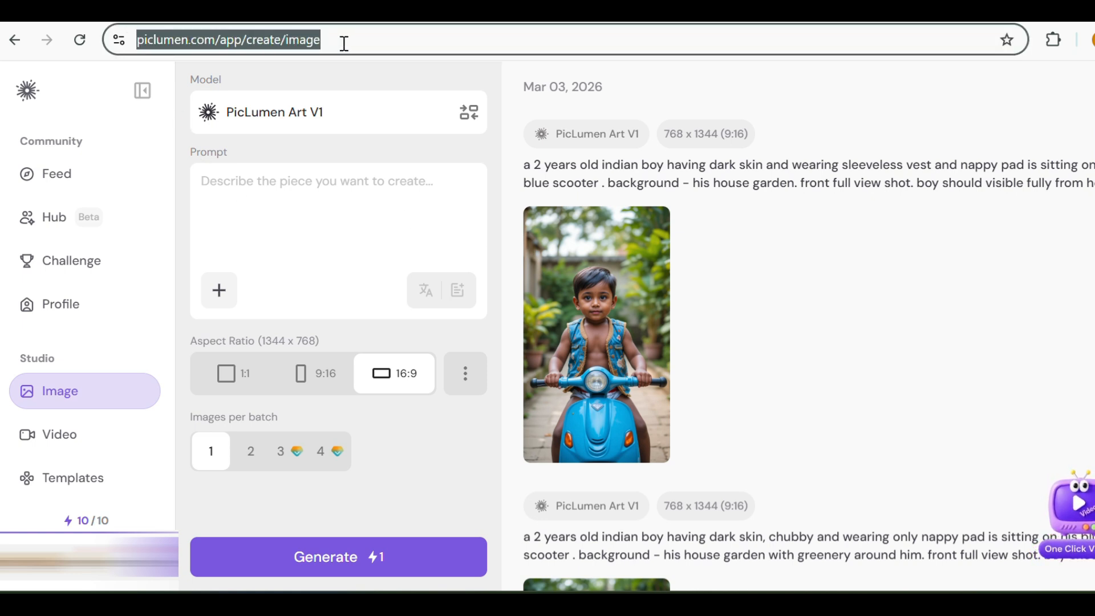
left_click(65, 404)
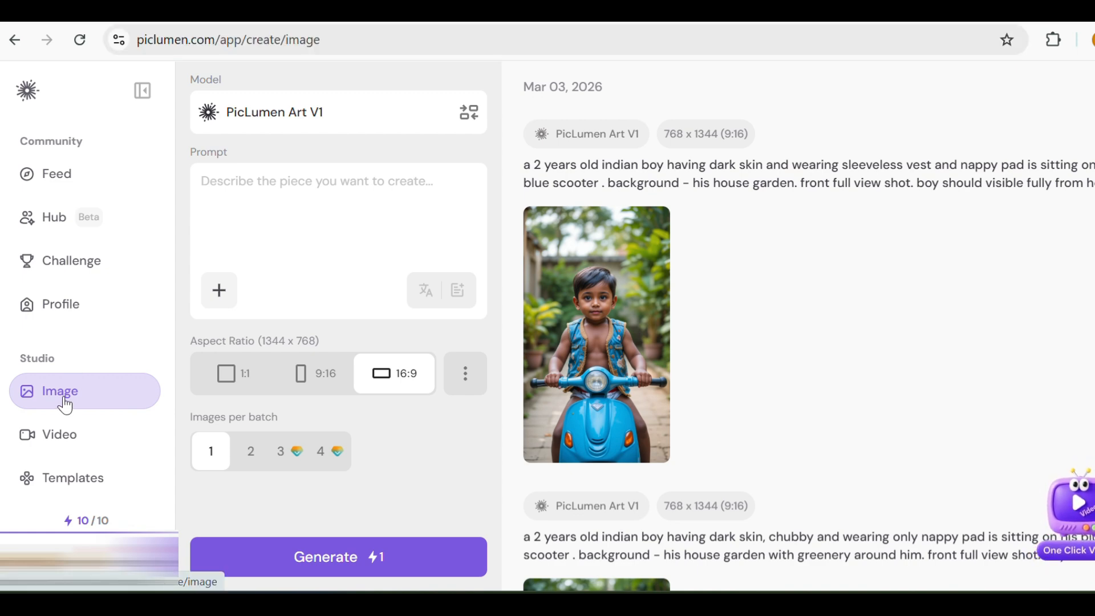
left_click(264, 123)
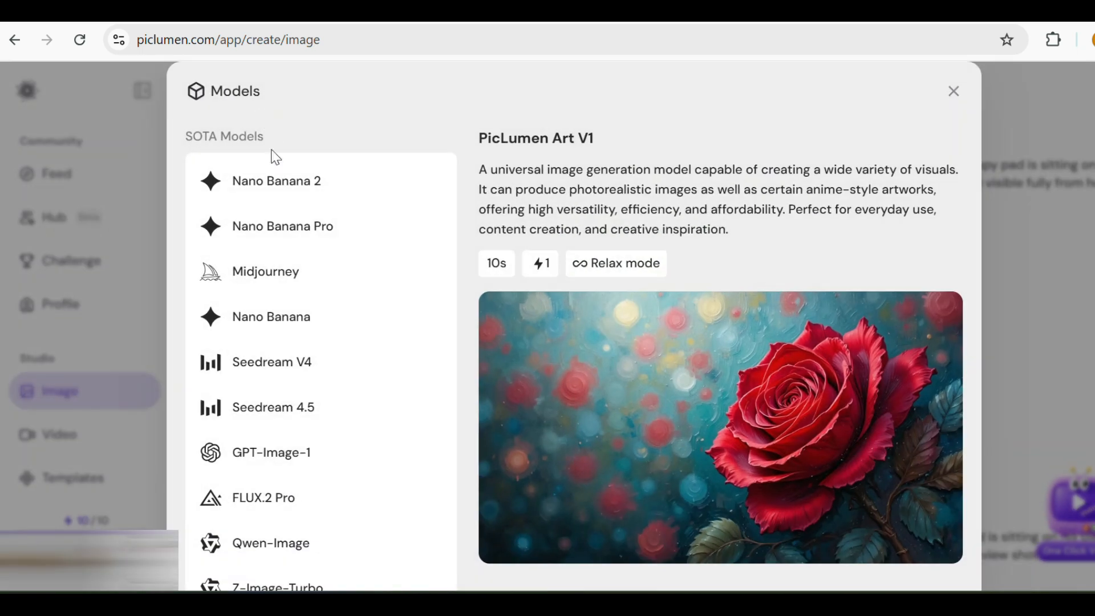
scroll(325, 451, "down", 3)
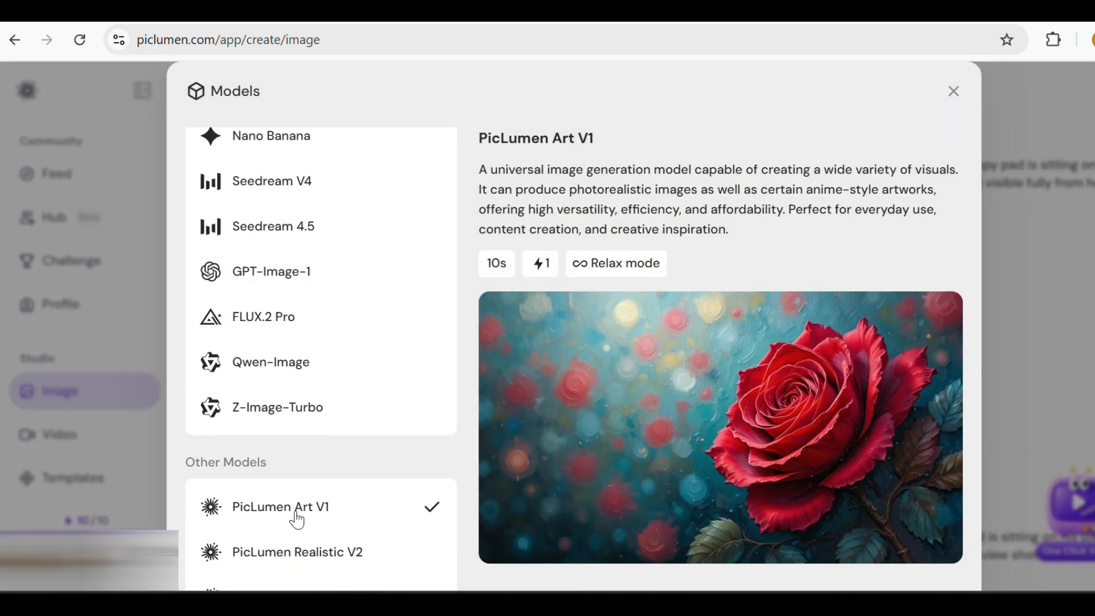
left_click(955, 99)
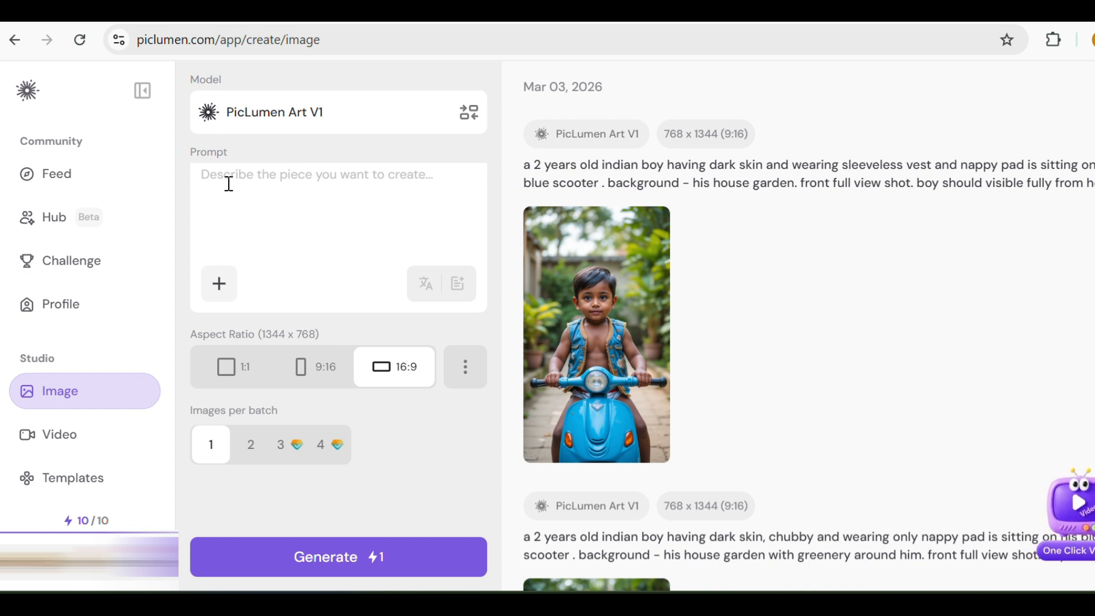
Step: Begin the prompt with "An indian woman aged 24 years, medium skin, wearing sleeveless pink floral kurta set, she has long"
type("A")
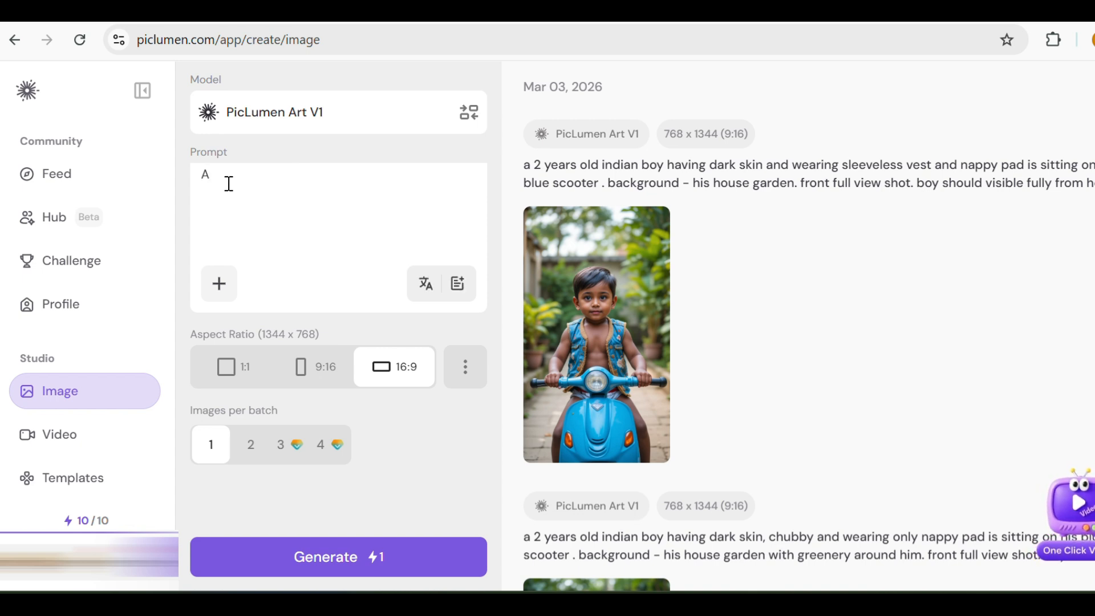
type("n indian woman wit")
key("BackSpace")
type("aged 2")
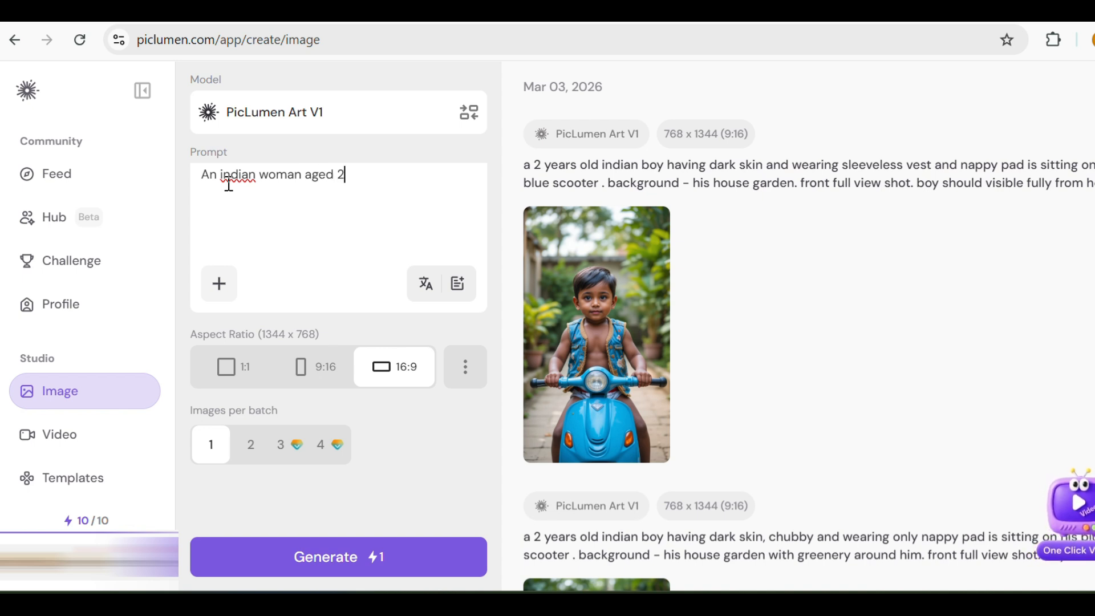
type("4 years hav, medio")
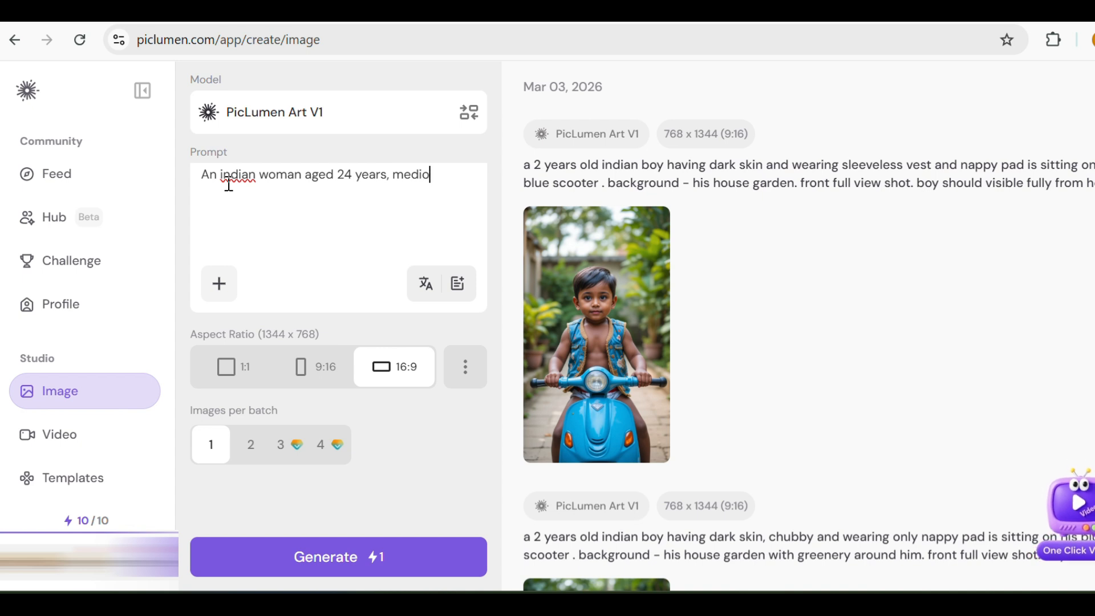
type("u")
key("BackSpace")
key("BackSpace")
type("um skin, wearing ")
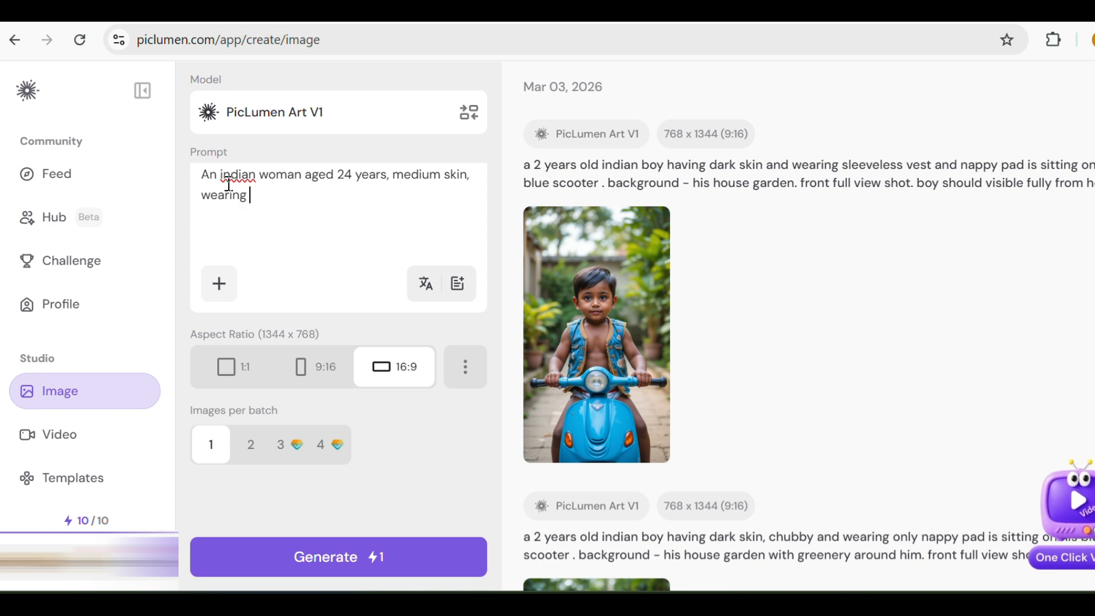
type("sleev")
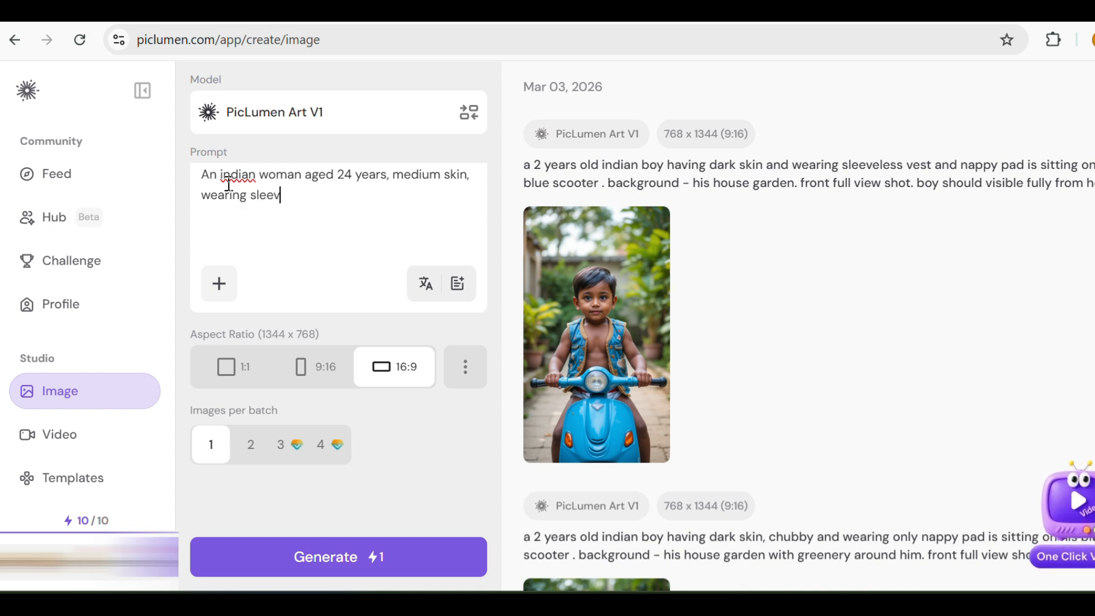
type("eless pink floral kur")
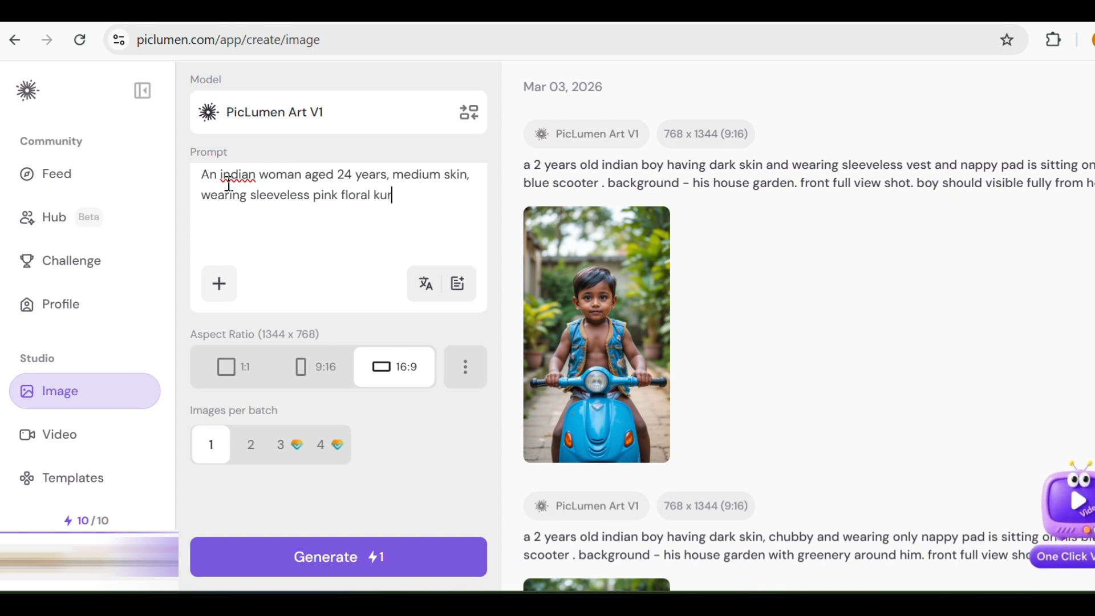
type("ta set, she has long ")
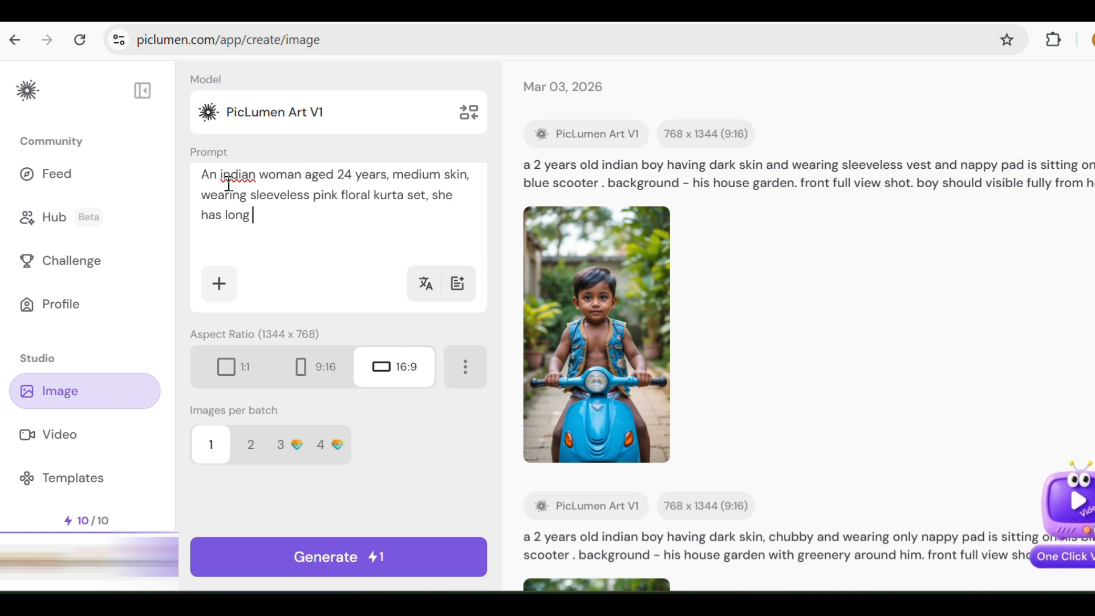
Step: Continue the prompt with the woman's hair description "single braided hair upto her knees."
type("bra")
key("BackSpace")
type("single braided hai")
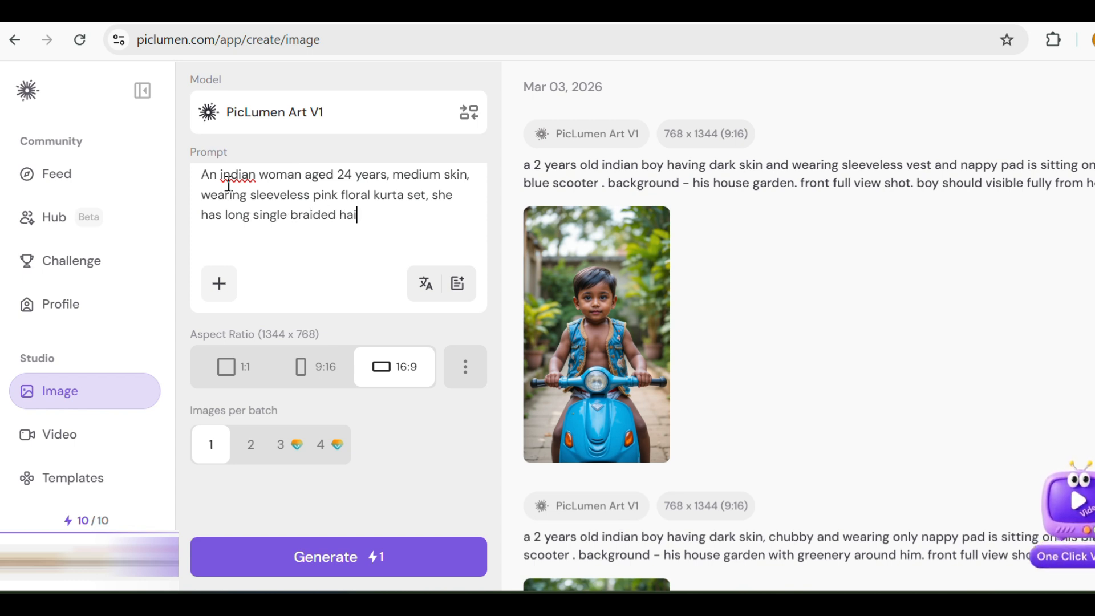
type("r ")
type("wi")
key("BackSpace")
type("crossed her")
key("BackSpace")
key("BackSpace")
key("BackSpace")
key("BackSpace")
key("BackSpace")
key("BackSpace")
key("BackSpace")
key("BackSpace")
key("BackSpace")
type("ut")
key("BackSpace")
type("pto her knee")
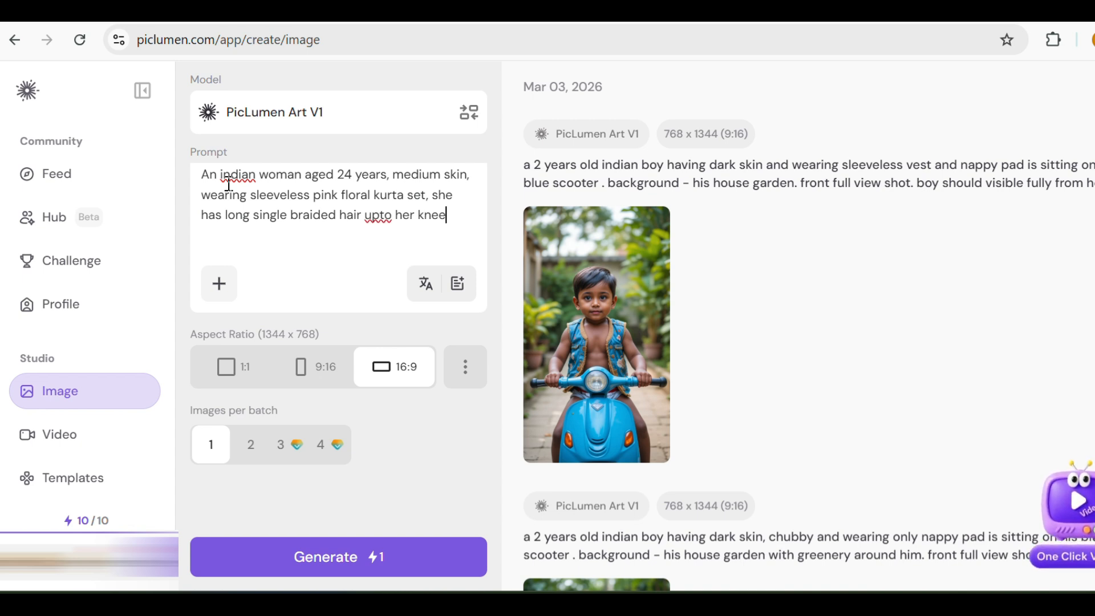
type("s.")
Step: Insert "split screen vertically - in first screen" at the start of the prompt, before the woman's description
left_click(204, 174)
type("split so")
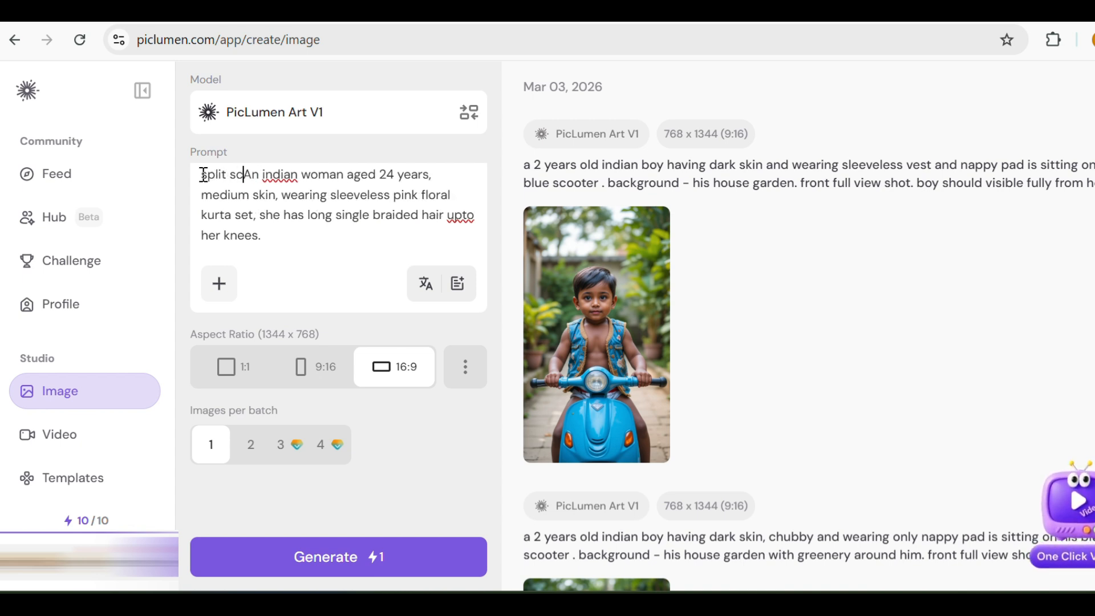
type("reen hor")
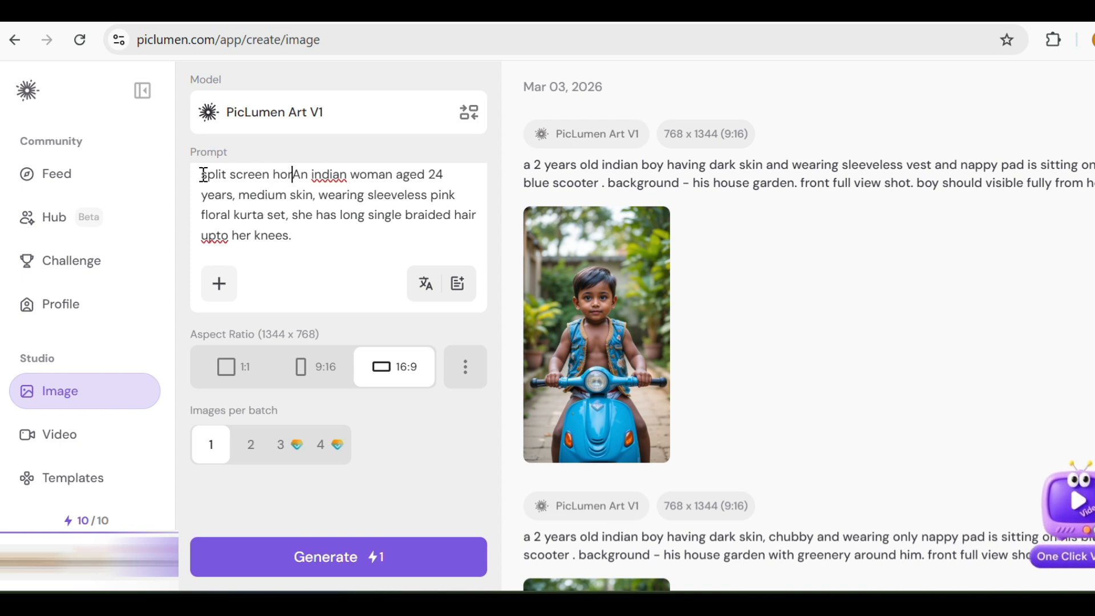
type("i")
key("BackSpace")
key("BackSpace")
key("BackSpace")
key("BackSpace")
type("verti")
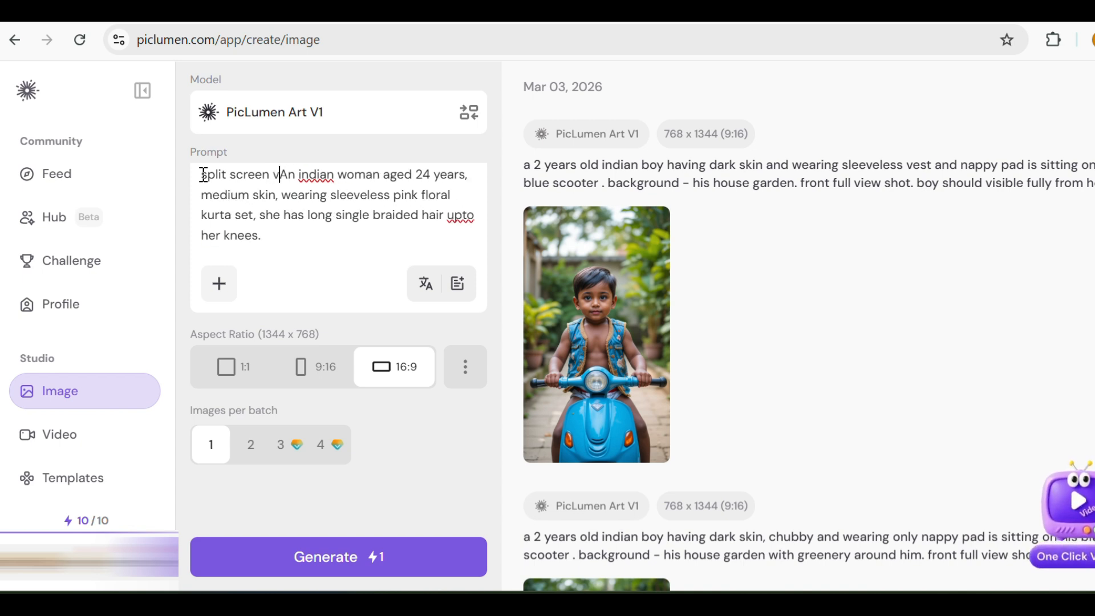
type("cally - in ")
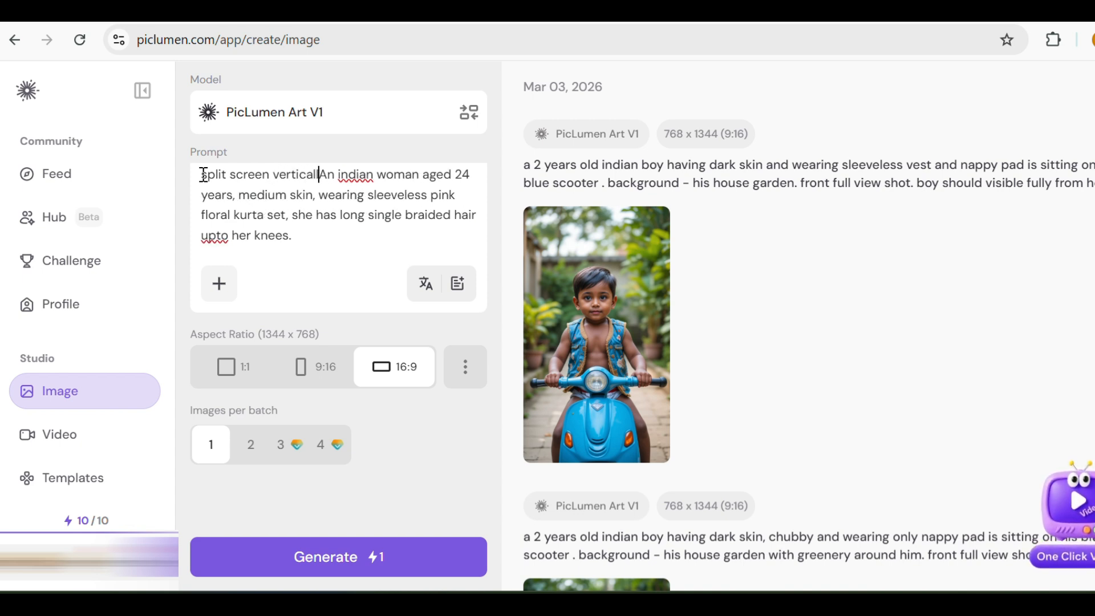
type("first screen")
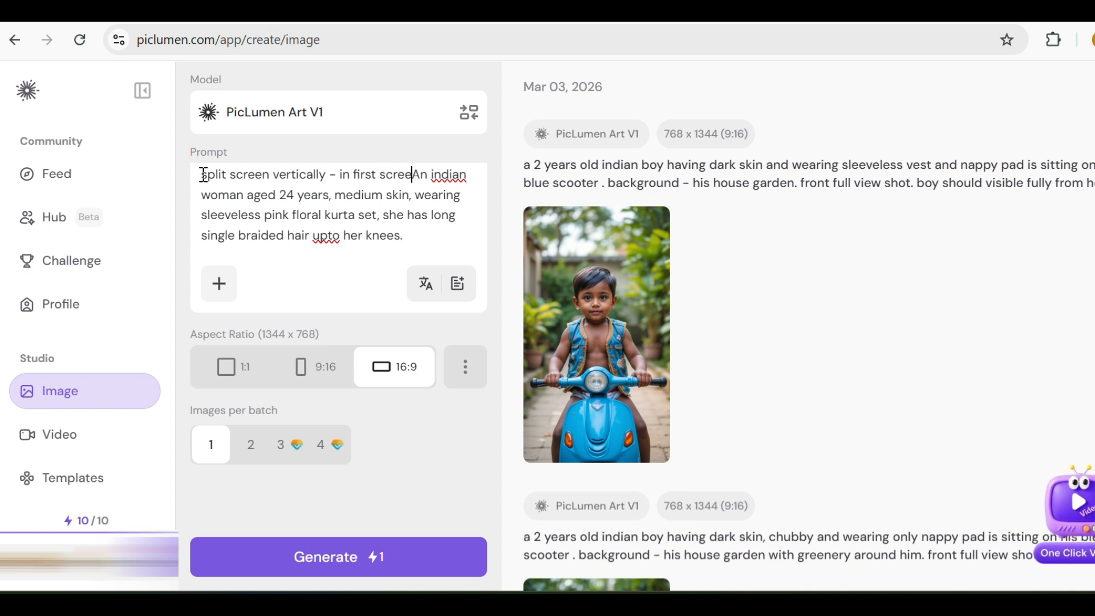
Step: Append "in second screen - A man aged around" to the prompt, complete the scene descriptions, and generate the image
left_click(462, 237)
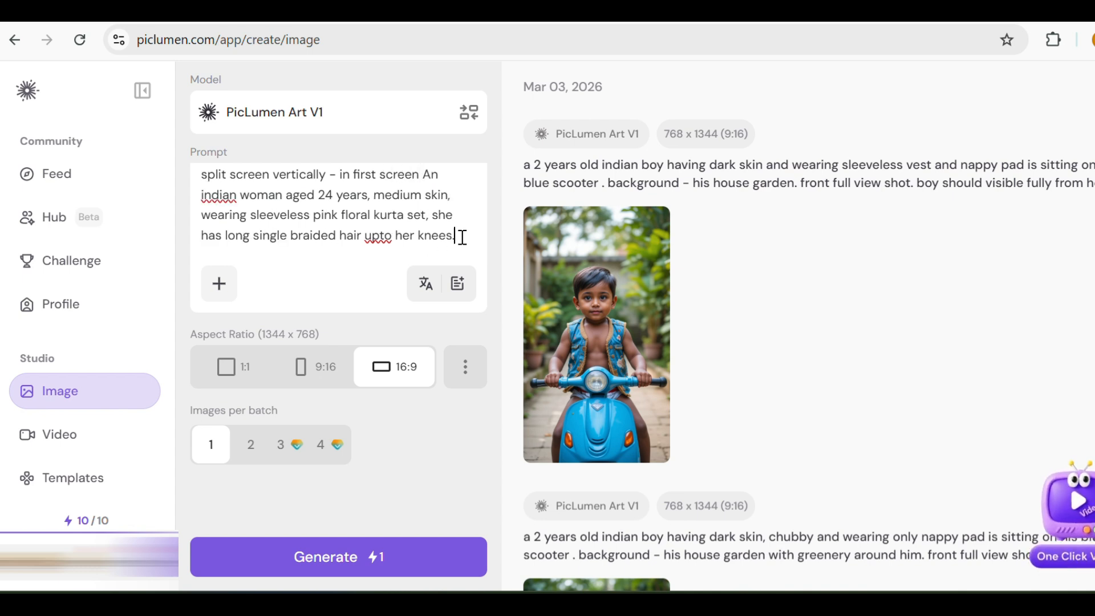
type("In sec")
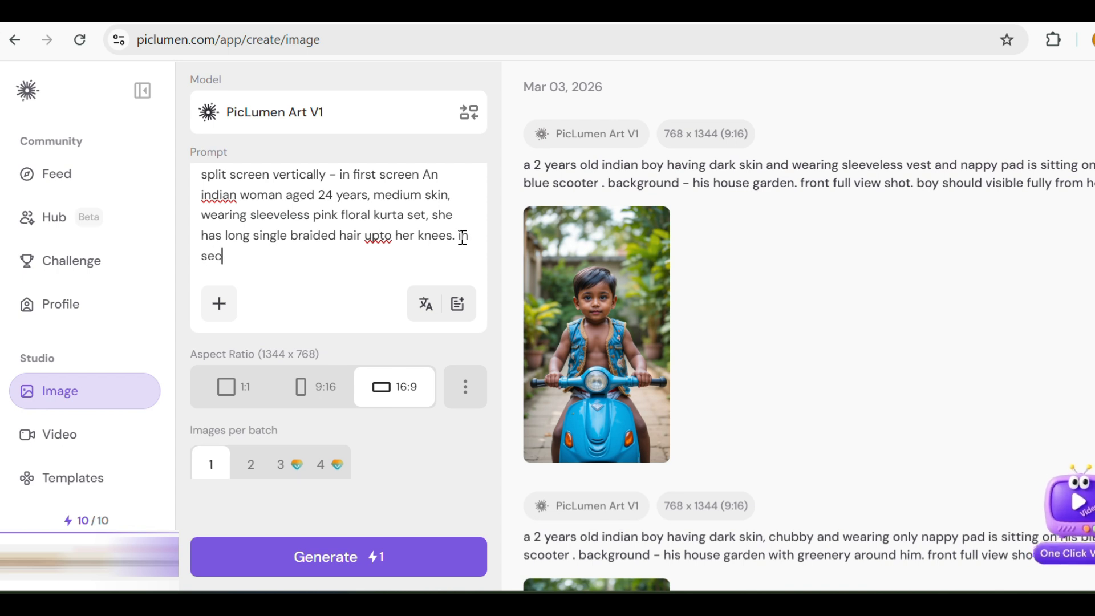
type("ond screen - A m")
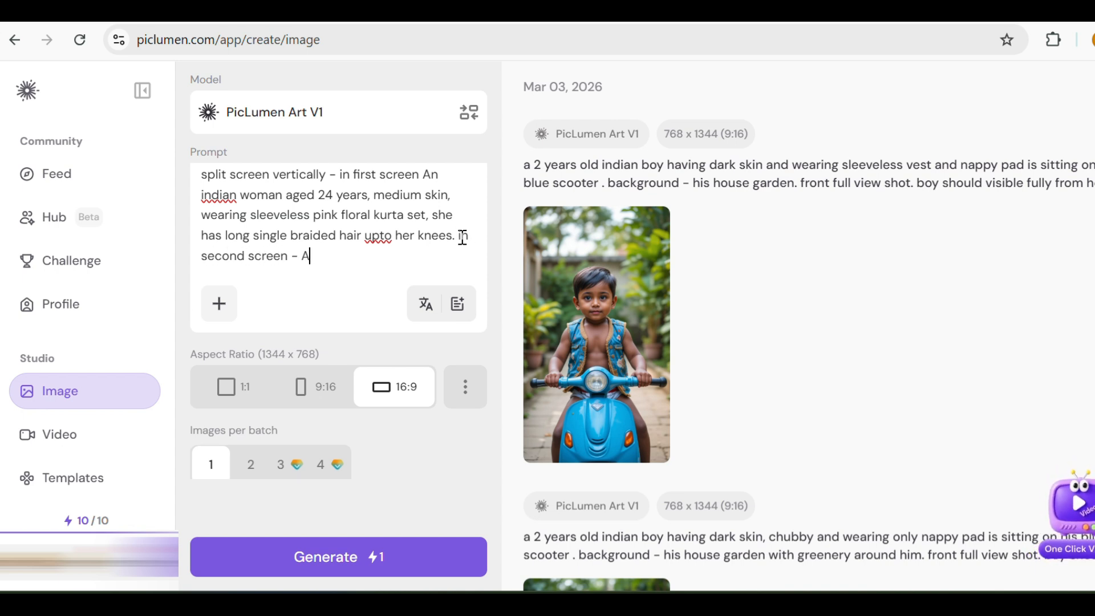
type("an aged around")
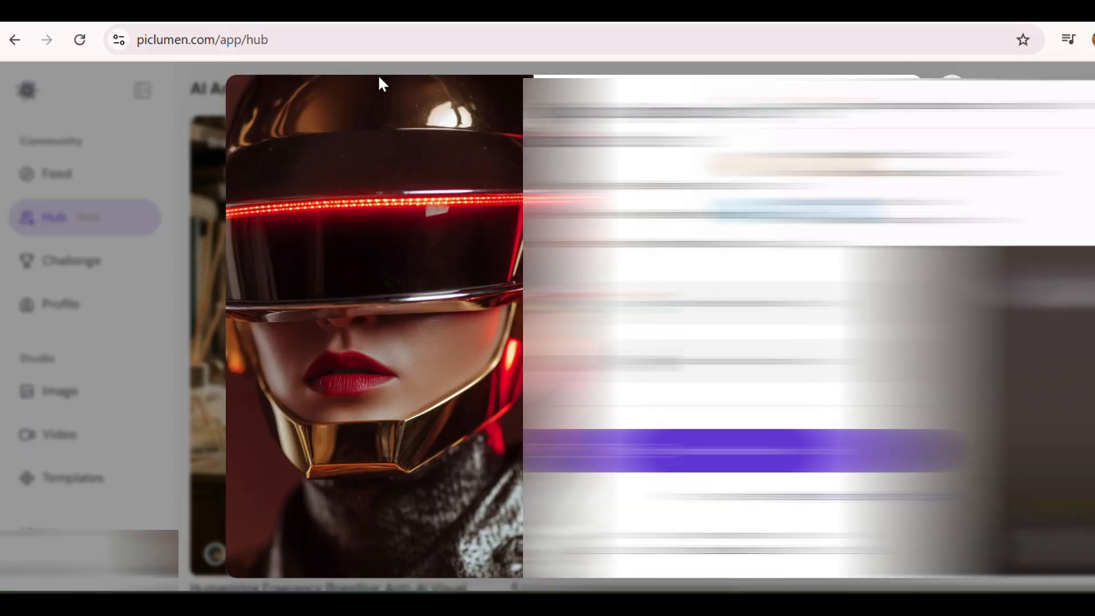
type("1")
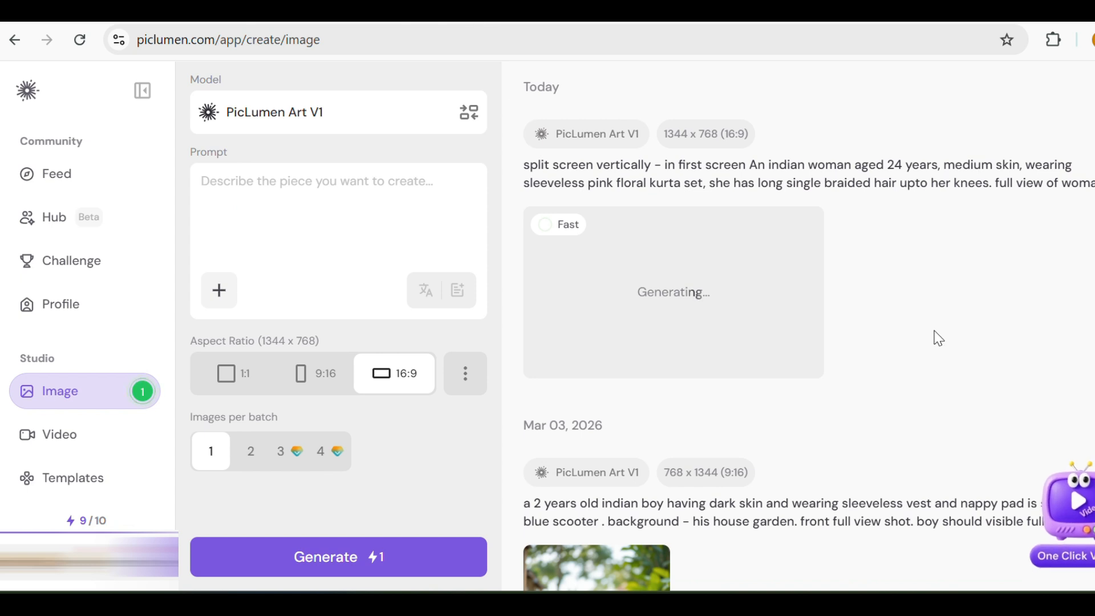
Step: Enter the previous three-screen prompt again in the empty prompt field for reworking
mouse_move(676, 334)
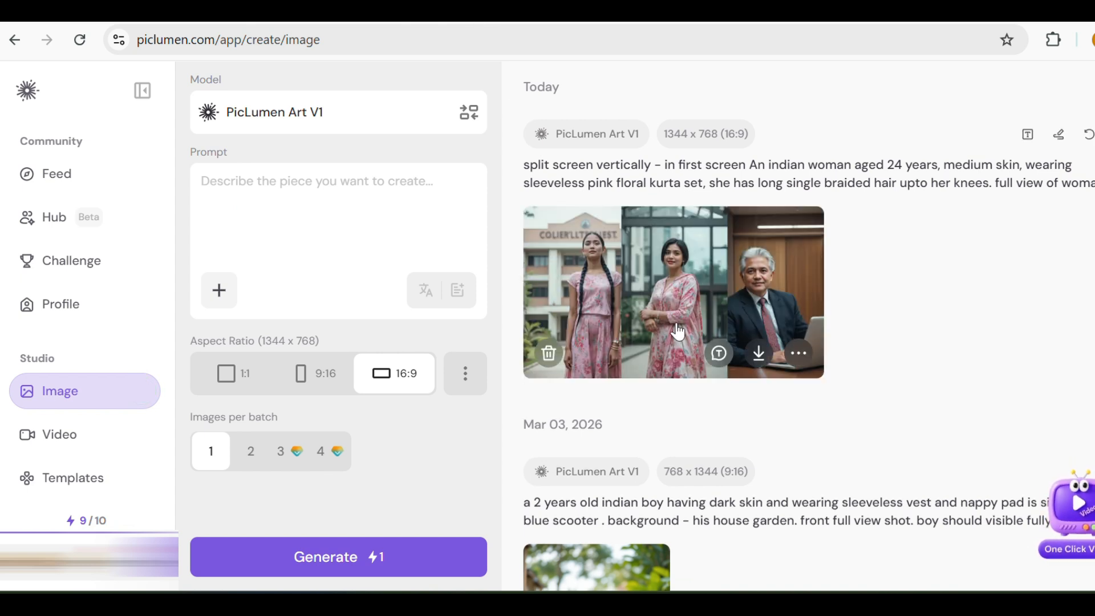
left_click(259, 230)
type("split screen vertically - in first screen An indian woman aged 24 years, medium skin, wearing sleeveless pink floral kurta set, she has long single braided hair upto her knees. full view of woman from head to toe should be visible. standing infront of an big college building. in second screen - A man aged around 24 years with medium skin stone, wearing white nike shoes looking pleasant towards the screen, full view of the man from head to toe should be visible, standing infront of an office. in third screen - 60 years old man with grey front hair, but fit, wearing official suit, looking towards camera. sitting at his big business cabin with files and laptop on his desk.")
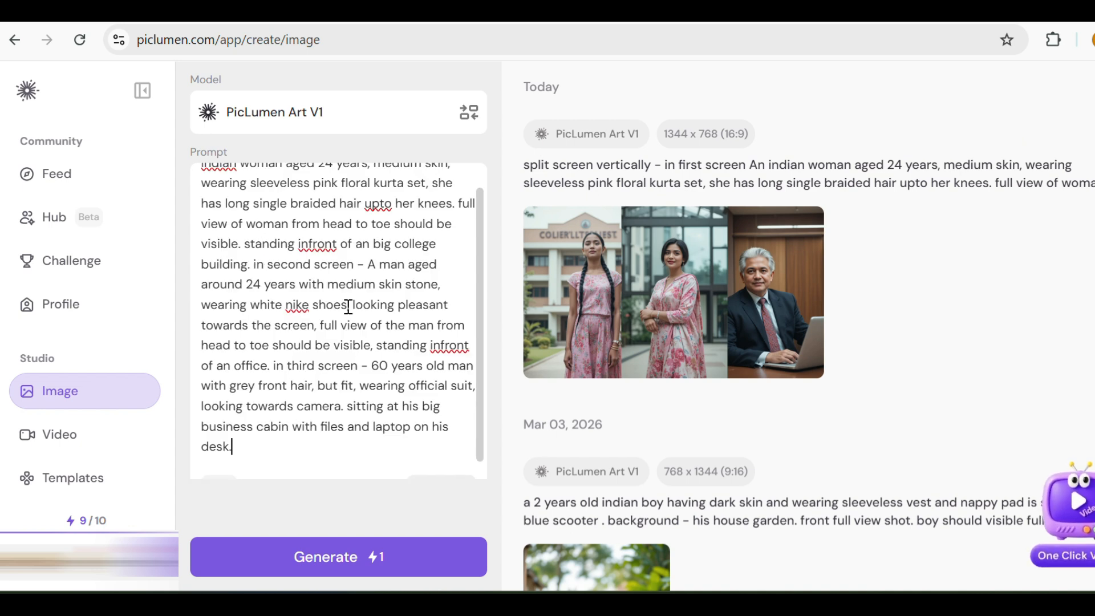
Step: Start the second-screen and third-screen descriptions on separate lines of the prompt
left_click(251, 268)
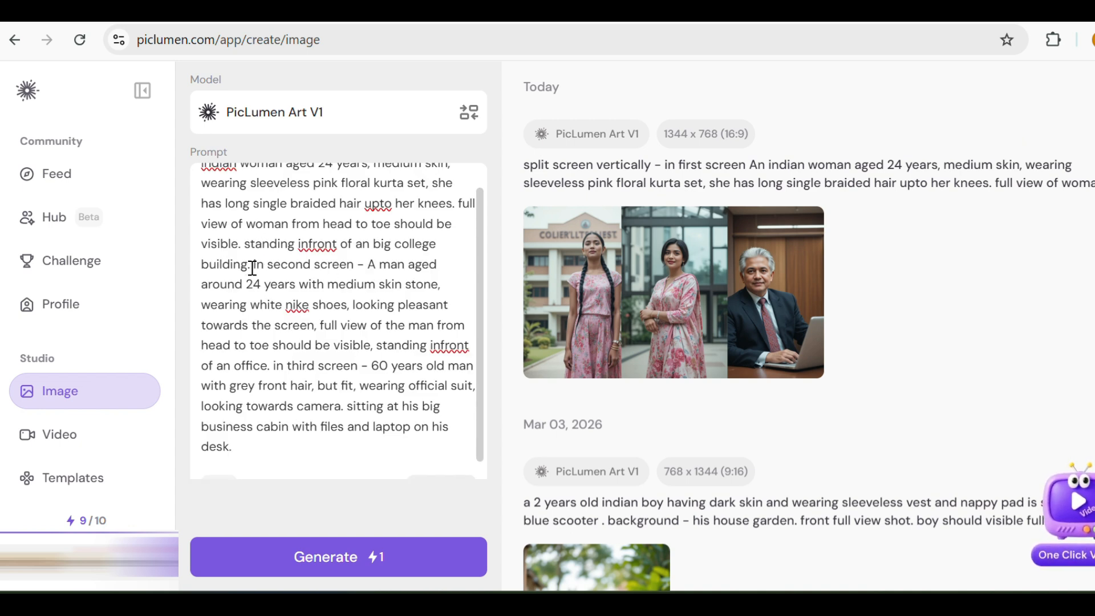
key("Return")
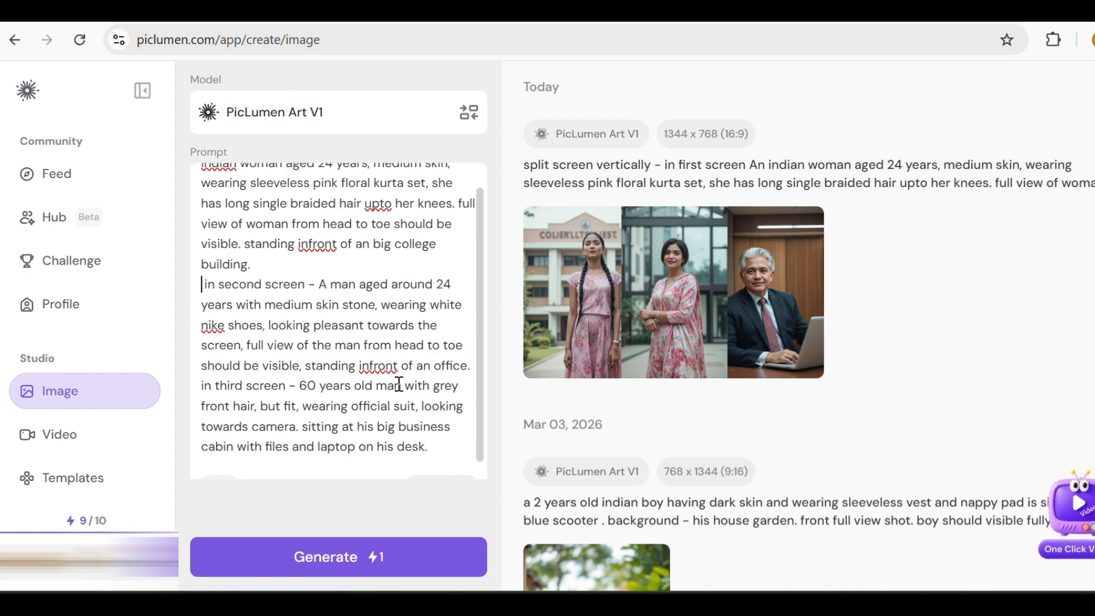
left_click(474, 367)
key("Return")
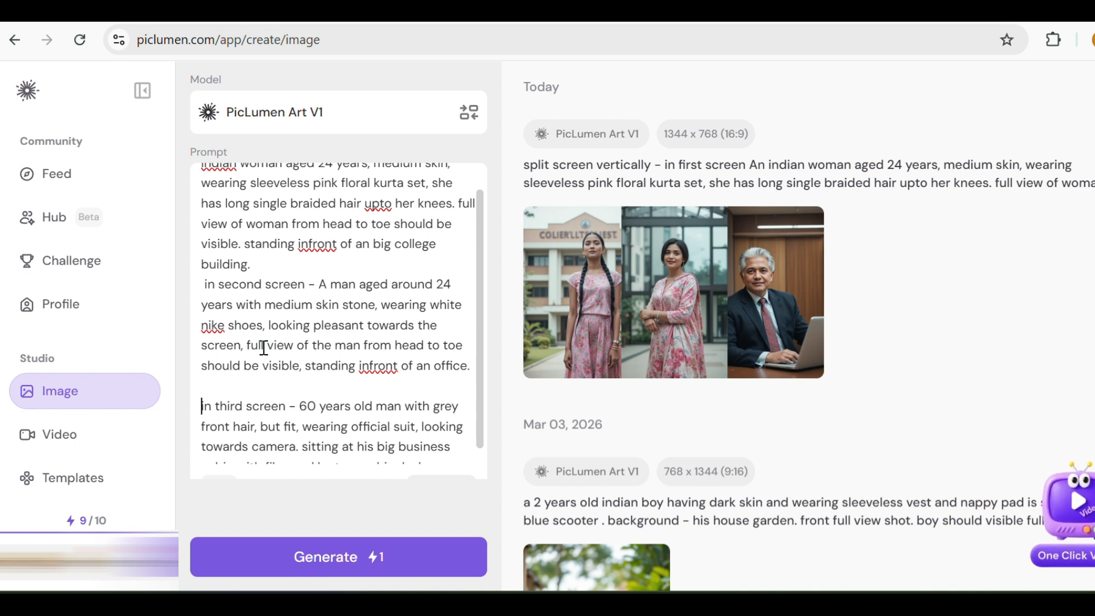
Step: Insert "lean and" before "fit" in the third-screen description of the 60-year-old man
scroll(313, 384, "down", 1)
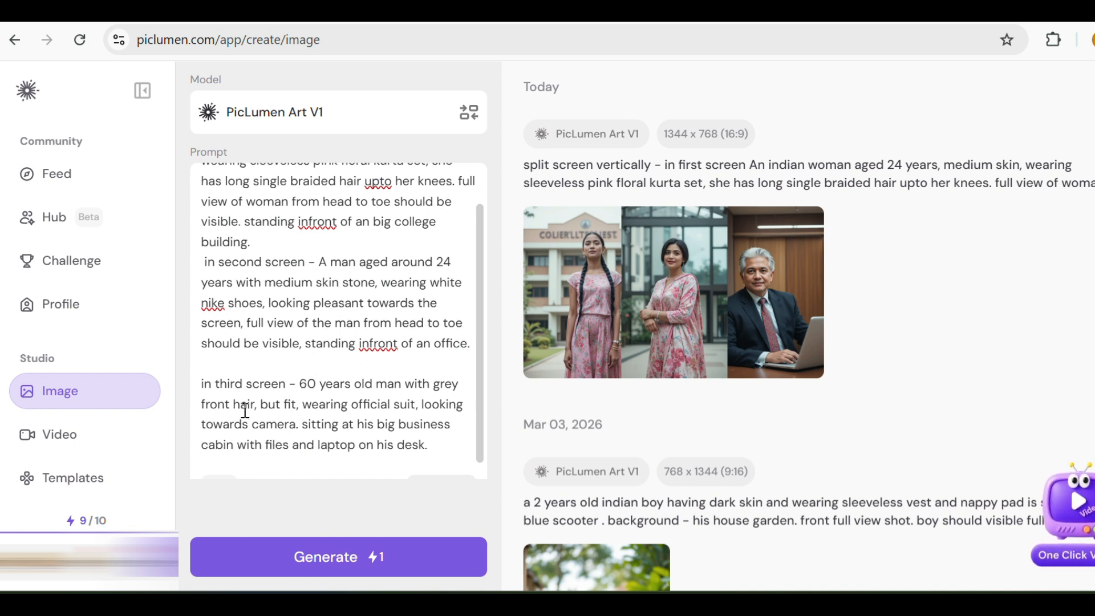
left_click(282, 406)
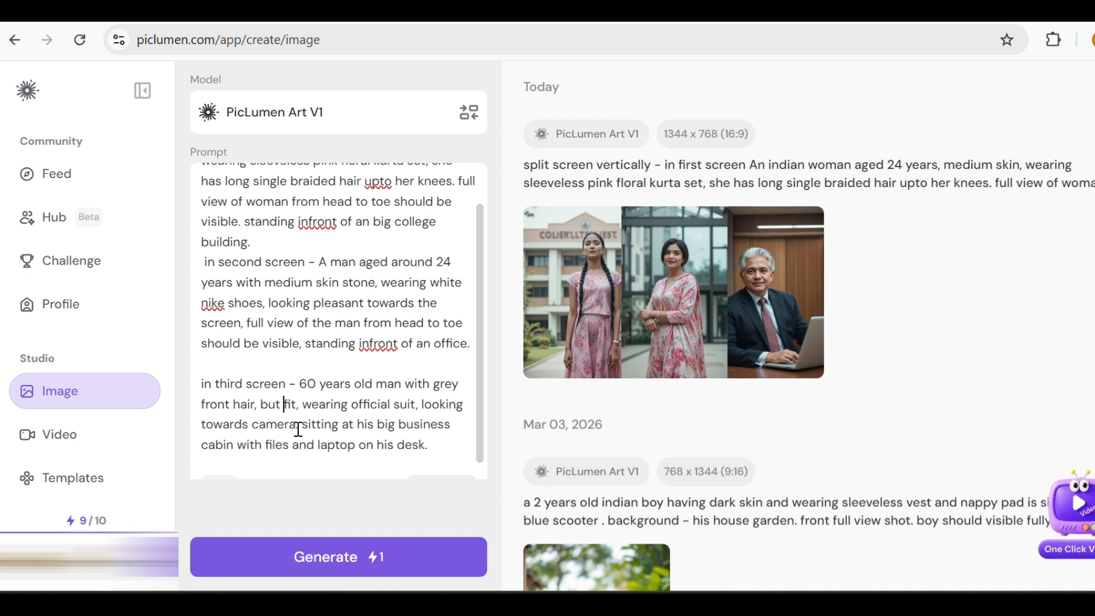
type("lean and")
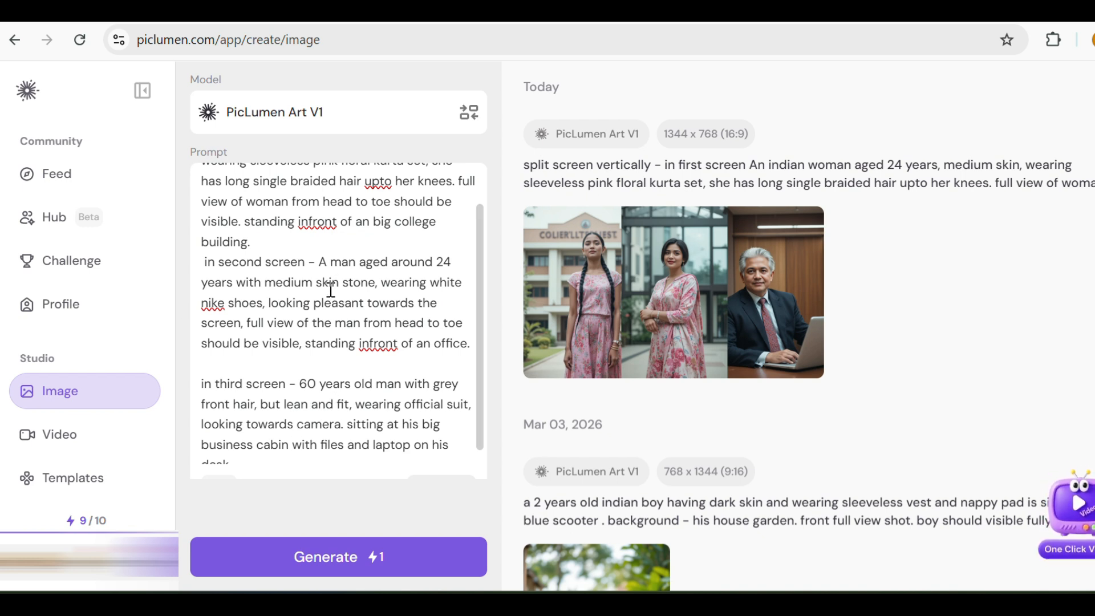
Step: Add "formal shirt and trousers," after "nike shoes," in the second-screen man's description
left_click(265, 303)
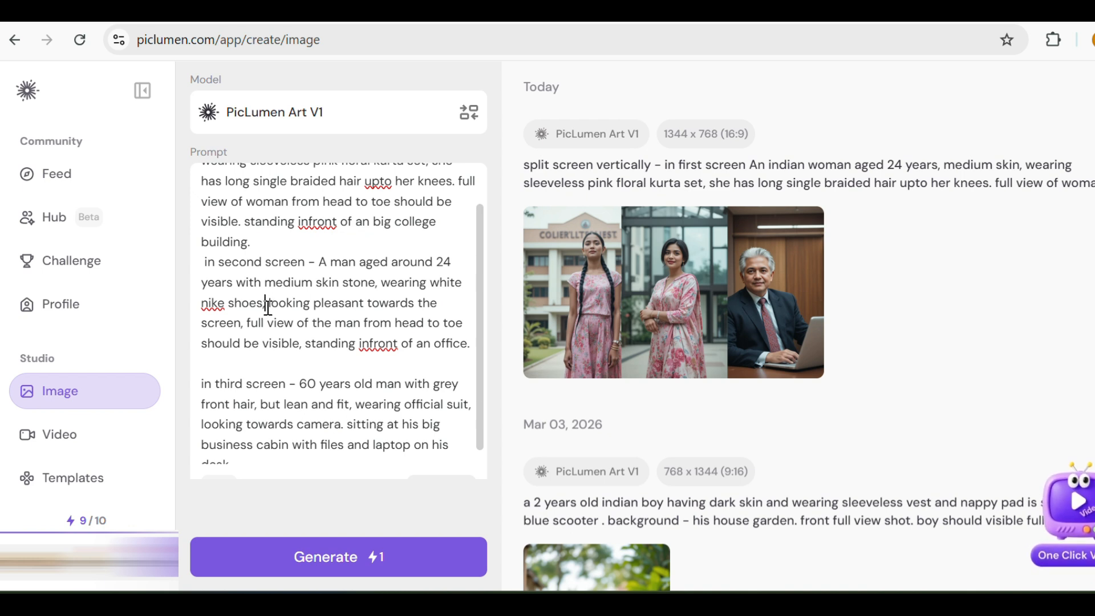
type("fro")
type("al shirt and tro")
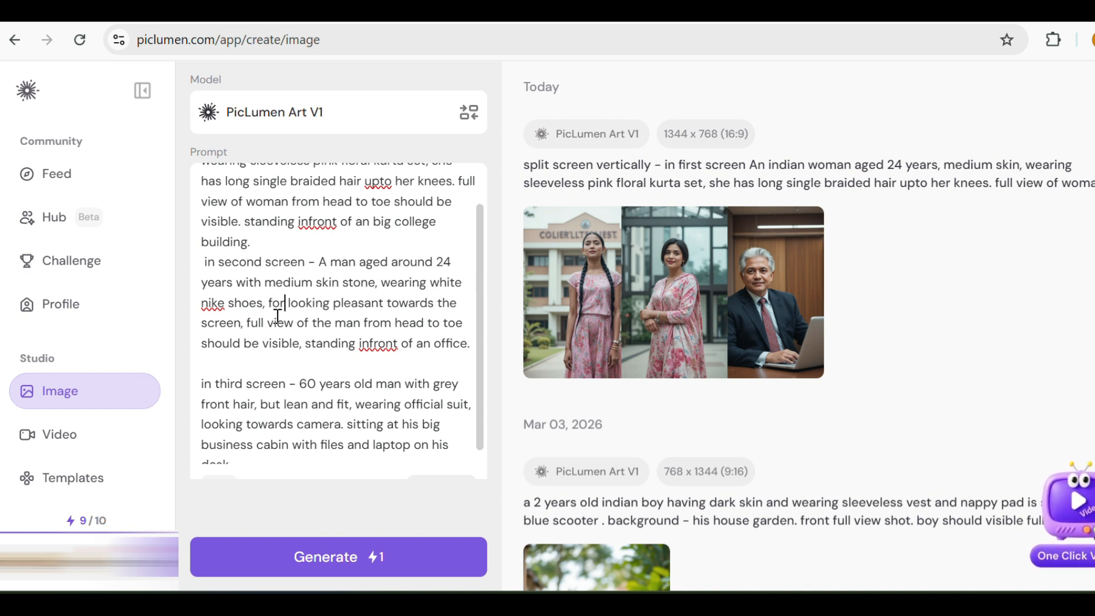
type("users,")
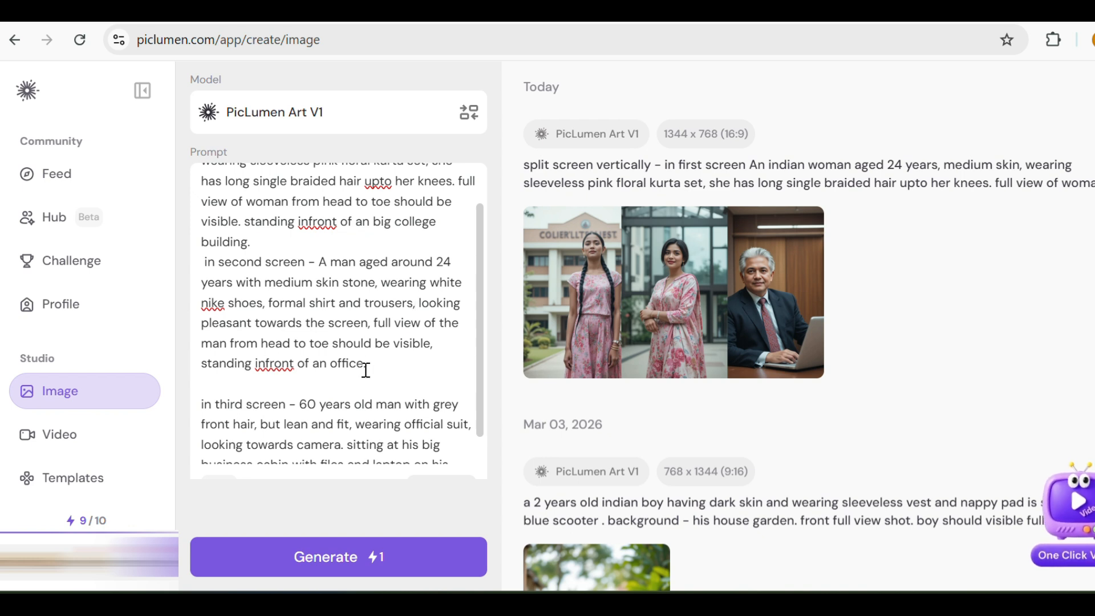
Step: Replace "upto her knees" with "crossed her buttocks" in the woman's description and open the image generated from the revised prompt
scroll(362, 365, "up", 2)
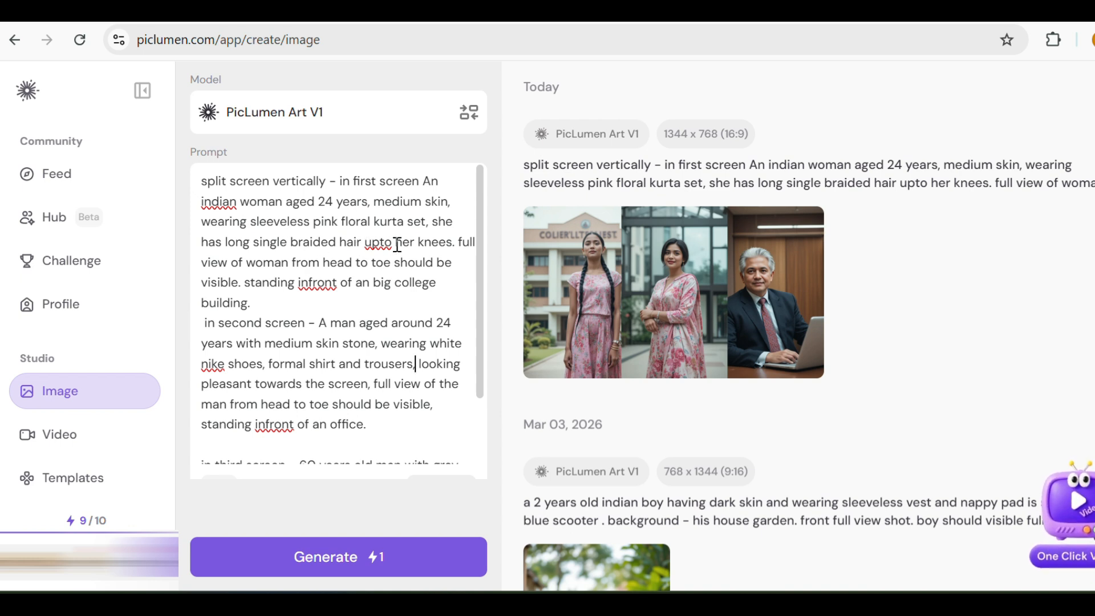
left_click_drag(416, 242, 455, 253)
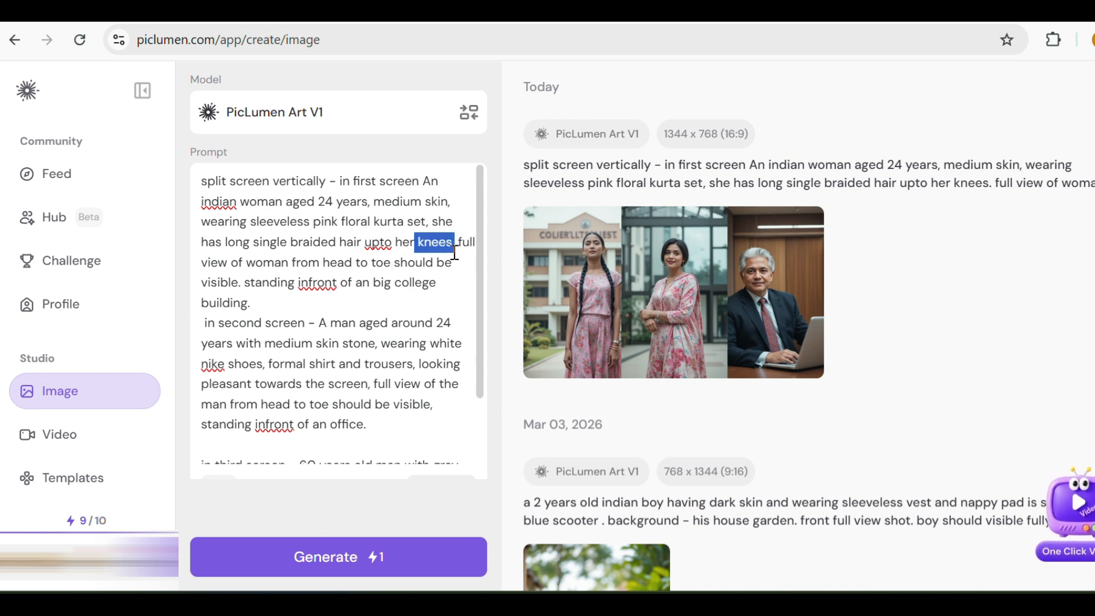
left_click(362, 243, "shift")
key("BackSpace")
type("crosse")
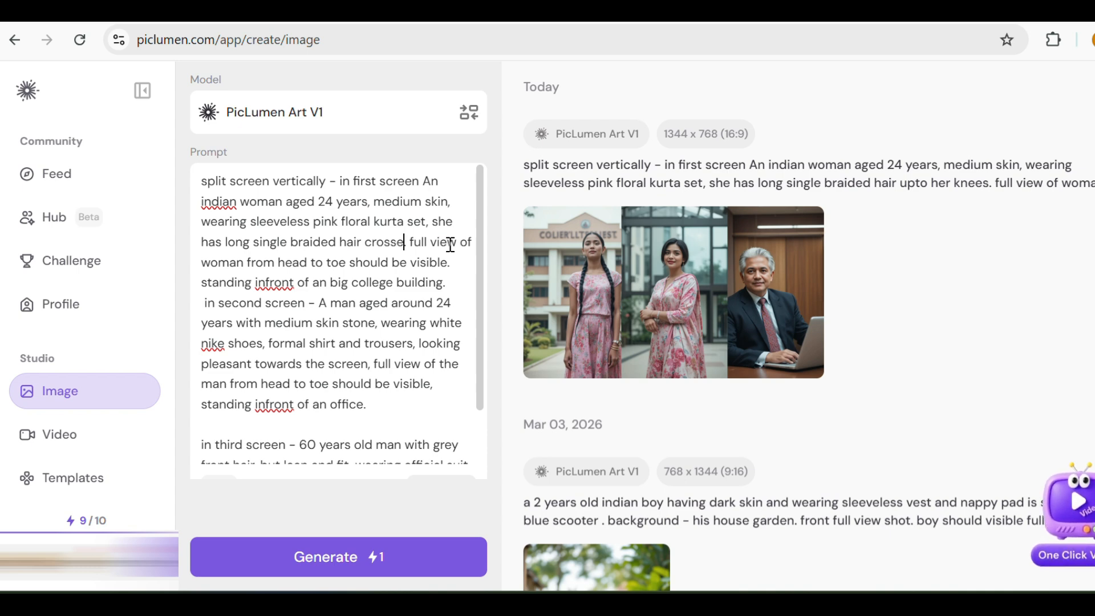
type("d her buttocks")
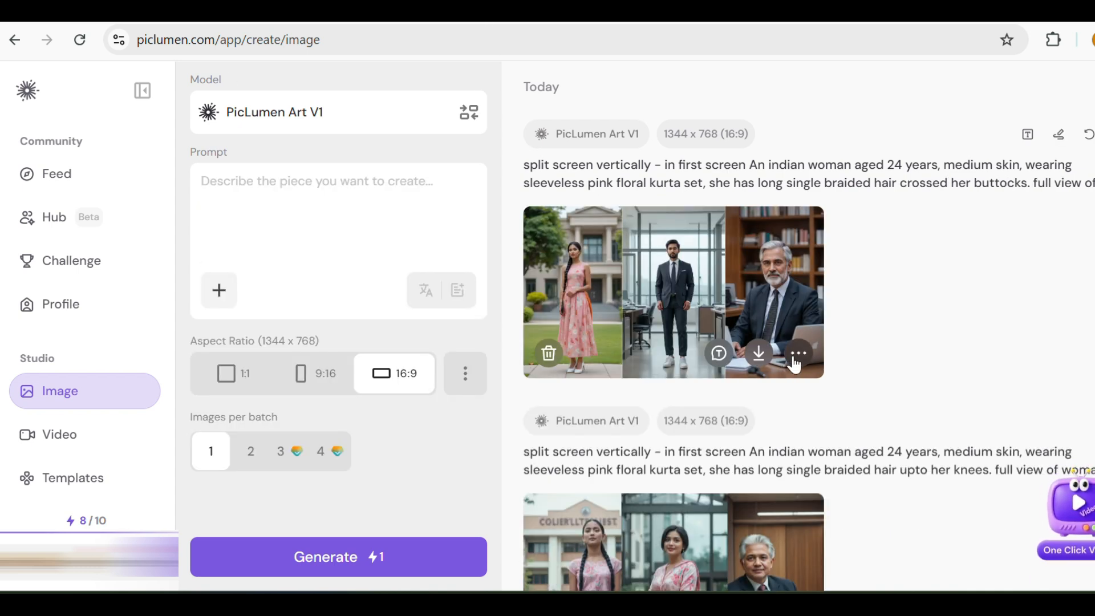
left_click(773, 299)
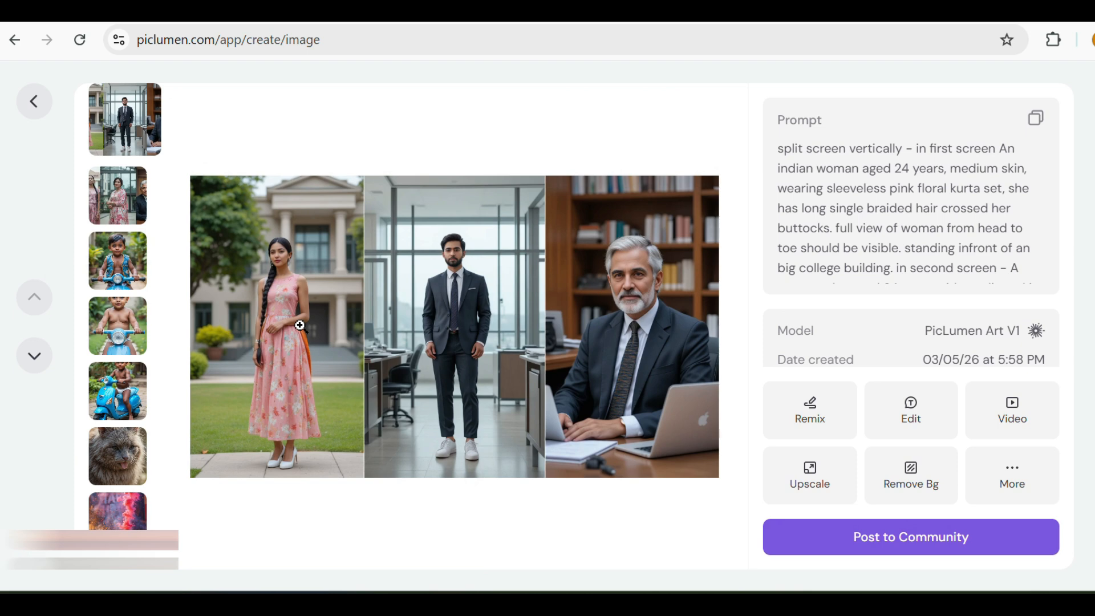